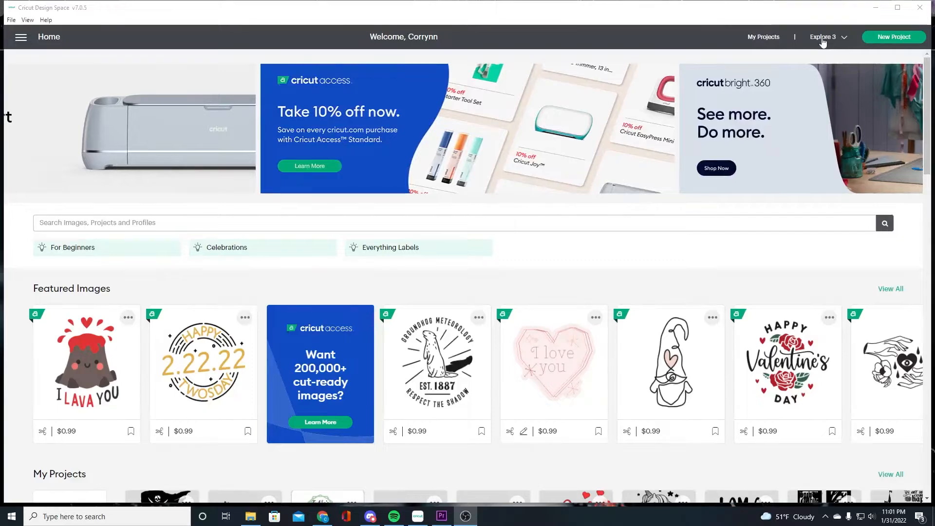
Start a new blank canvas project without saving the previous one
{"action": "left_click", "coordinate": [892, 41]}
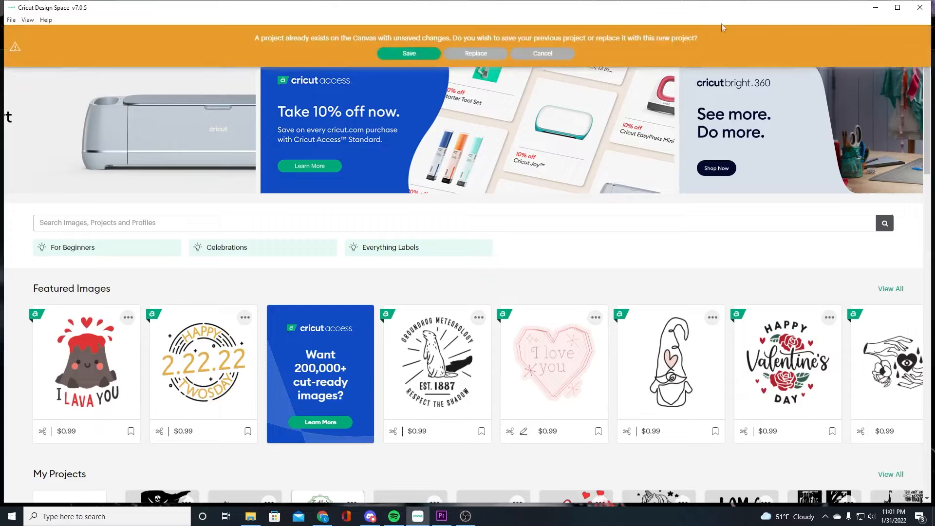
{"action": "left_click", "coordinate": [539, 54]}
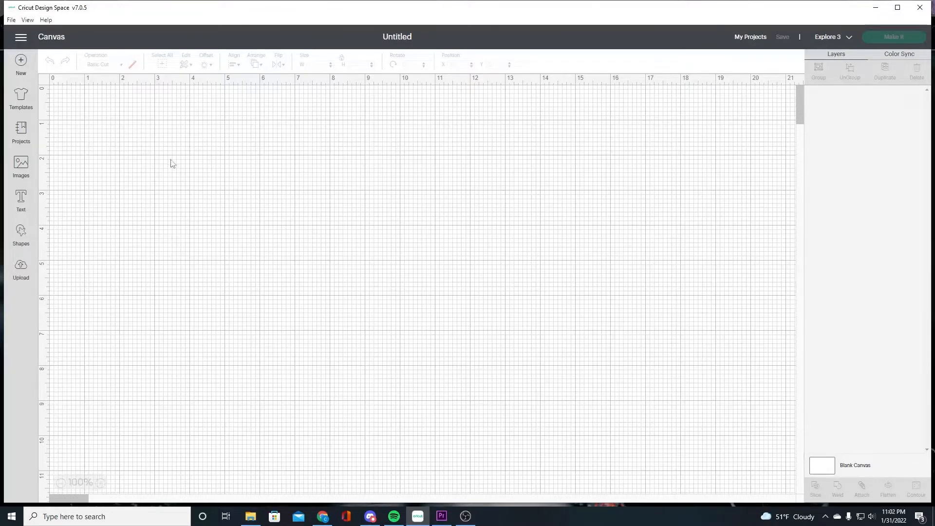
Switch to Chrome and search Google for "valentines clipart free"
{"action": "left_click", "coordinate": [323, 522]}
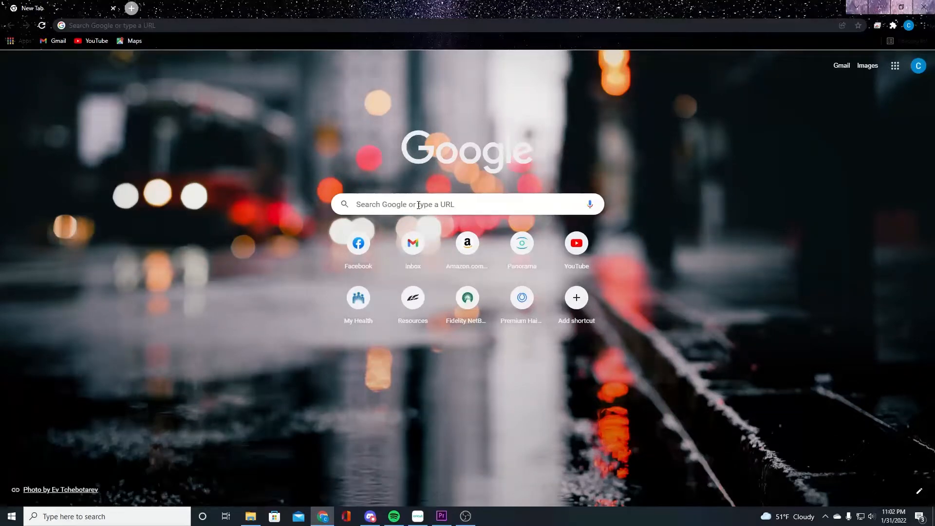
{"action": "left_click", "coordinate": [389, 201]}
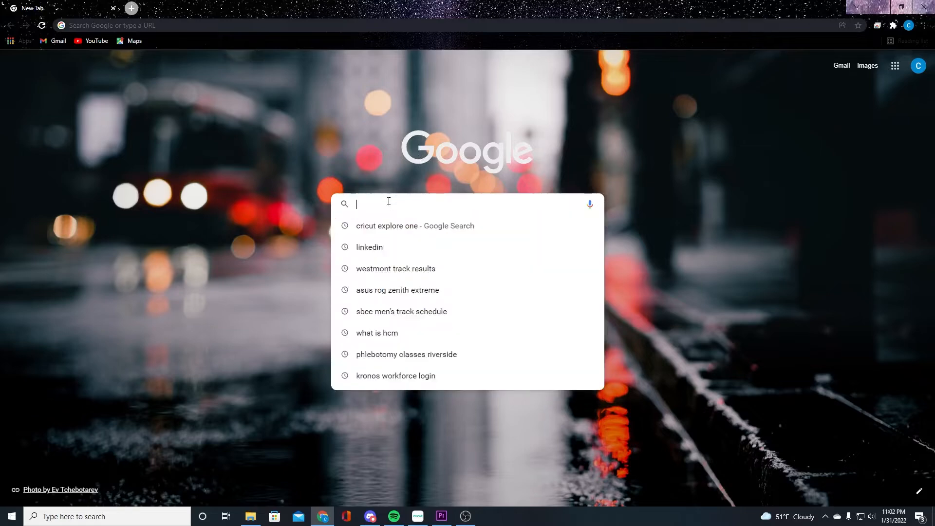
{"action": "type", "text": "valentines clipe"}
{"action": "key", "text": "BackSpace"}
{"action": "key", "text": "Down"}
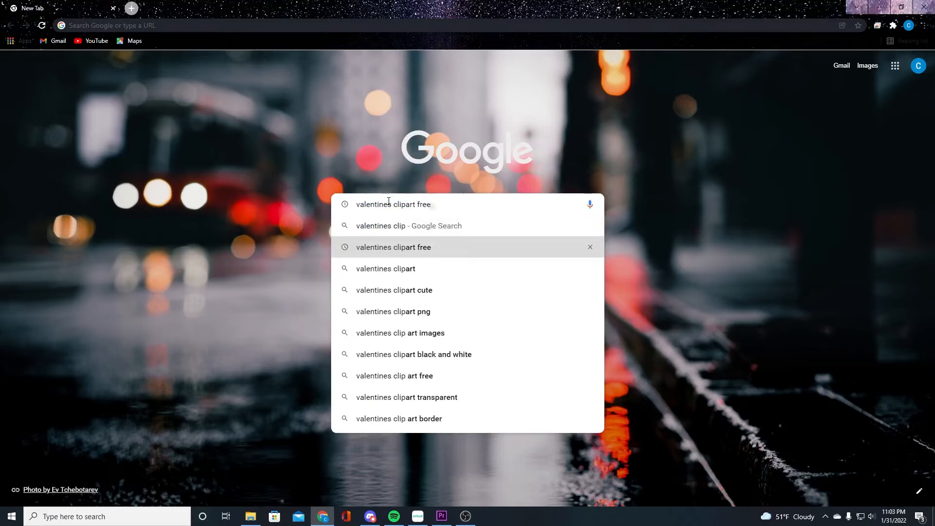
{"action": "key", "text": "Return"}
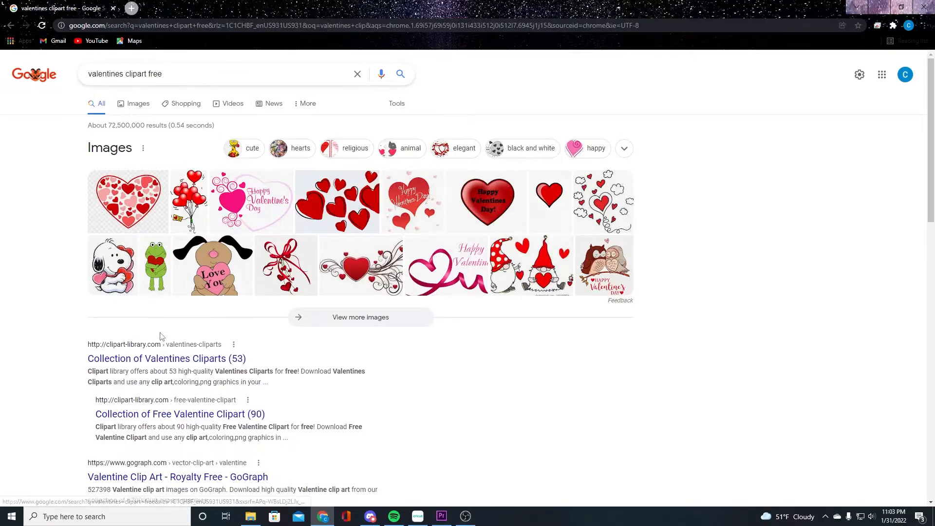
Open the image results for the search
{"action": "scroll", "coordinate": [164, 341], "scroll_direction": "down", "scroll_amount": 4}
{"action": "scroll", "coordinate": [164, 340], "scroll_direction": "down", "scroll_amount": 3}
{"action": "scroll", "coordinate": [164, 341], "scroll_direction": "up", "scroll_amount": 7}
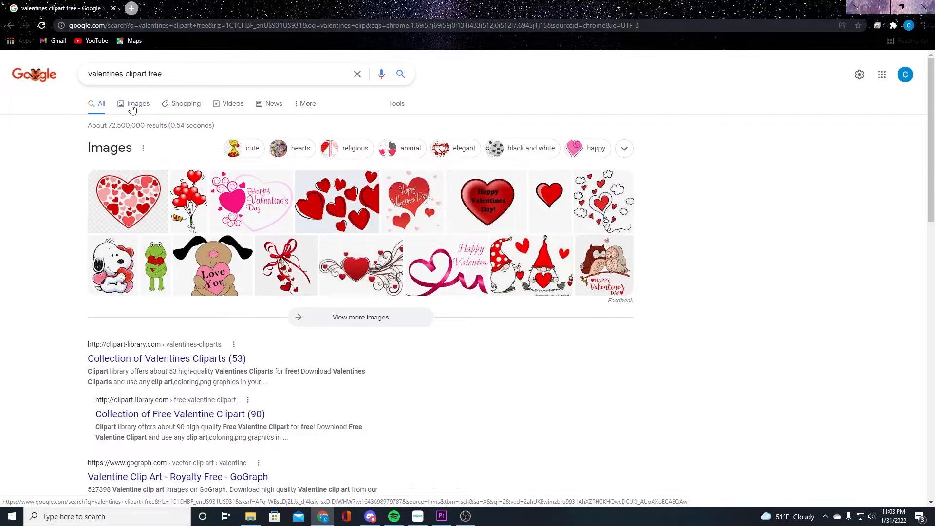
{"action": "left_click", "coordinate": [132, 108]}
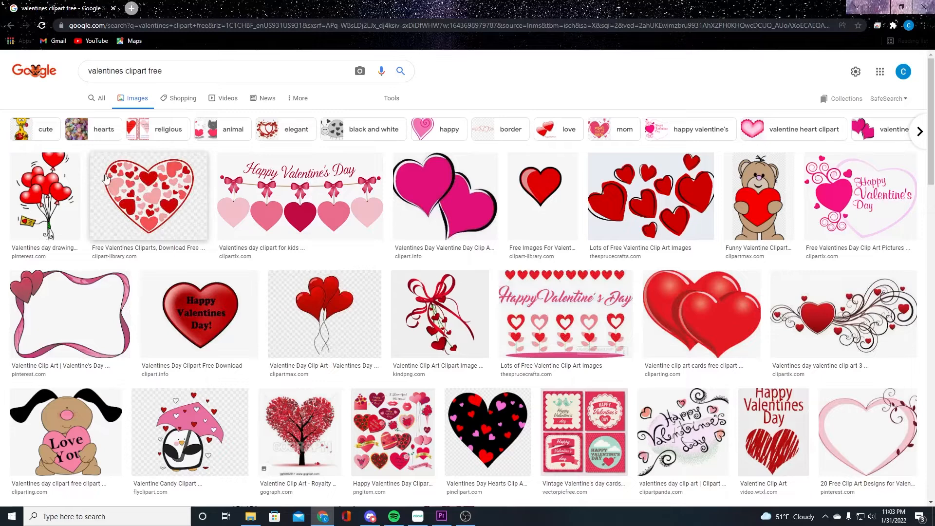
Save the penguin-with-umbrella clipart as "Valentine Penguin" PNG in the Cricut Projects folder
{"action": "left_click", "coordinate": [185, 423]}
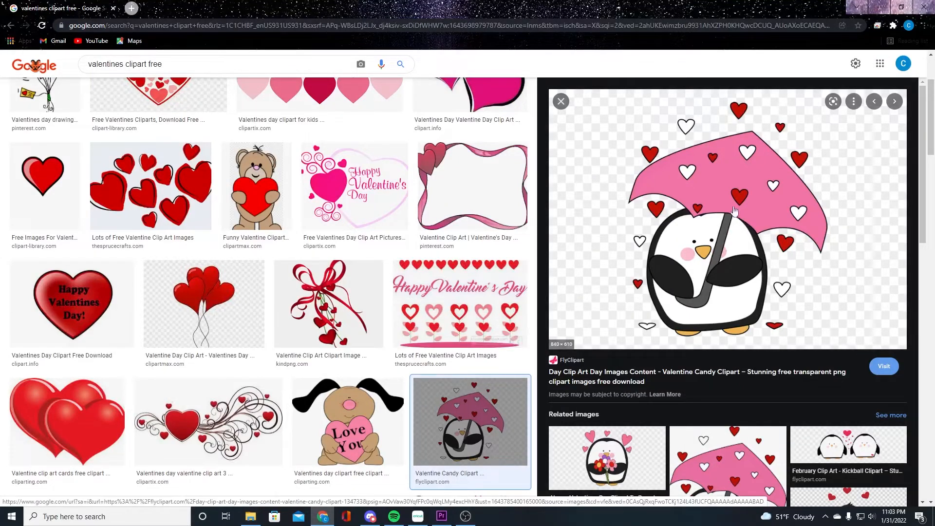
{"action": "right_click", "coordinate": [719, 197]}
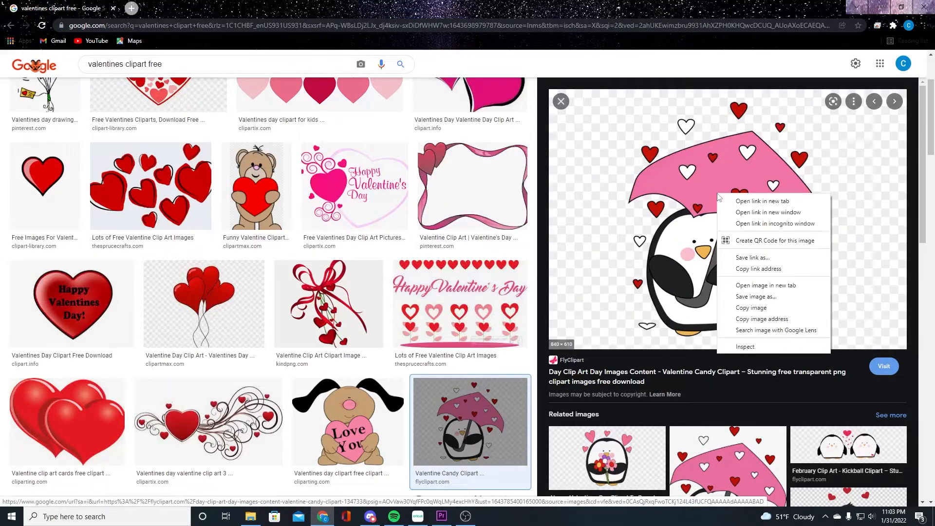
{"action": "left_click", "coordinate": [754, 297]}
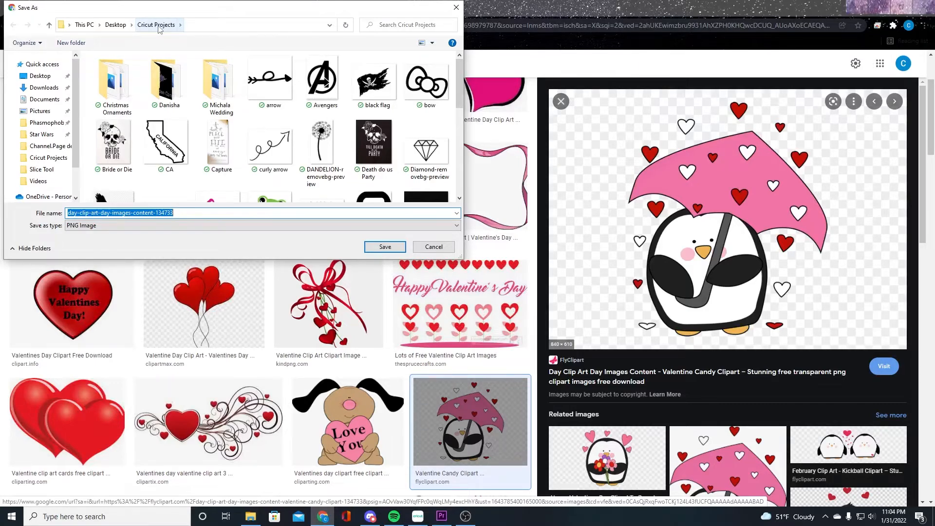
{"action": "type", "text": "Valent"}
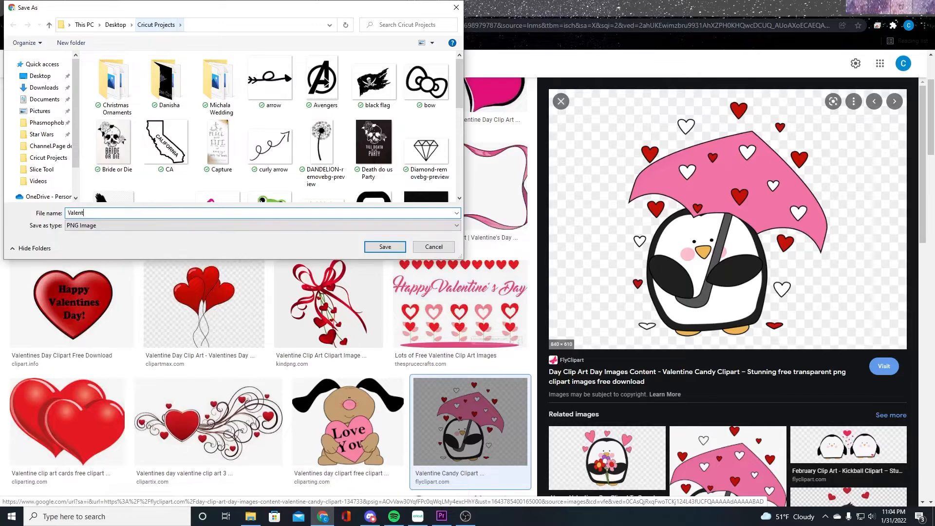
{"action": "type", "text": "ine Penguin"}
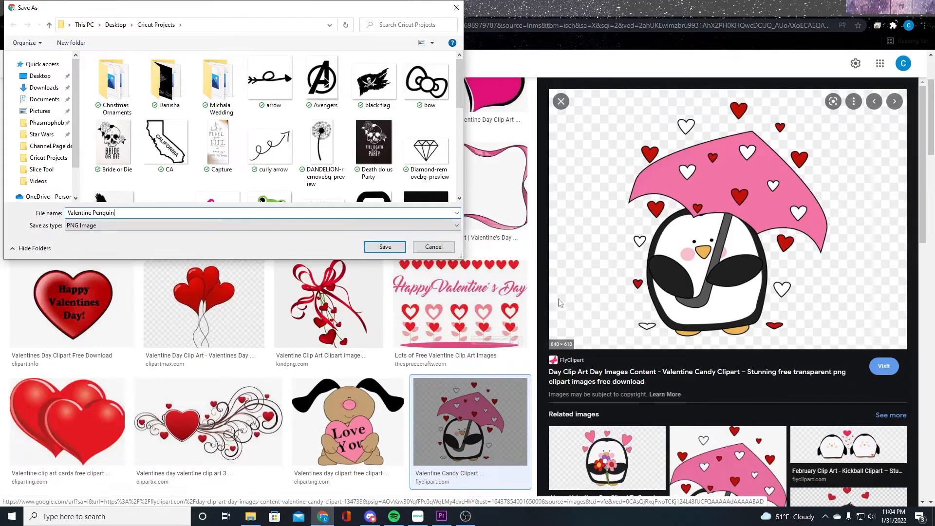
{"action": "left_click", "coordinate": [384, 247]}
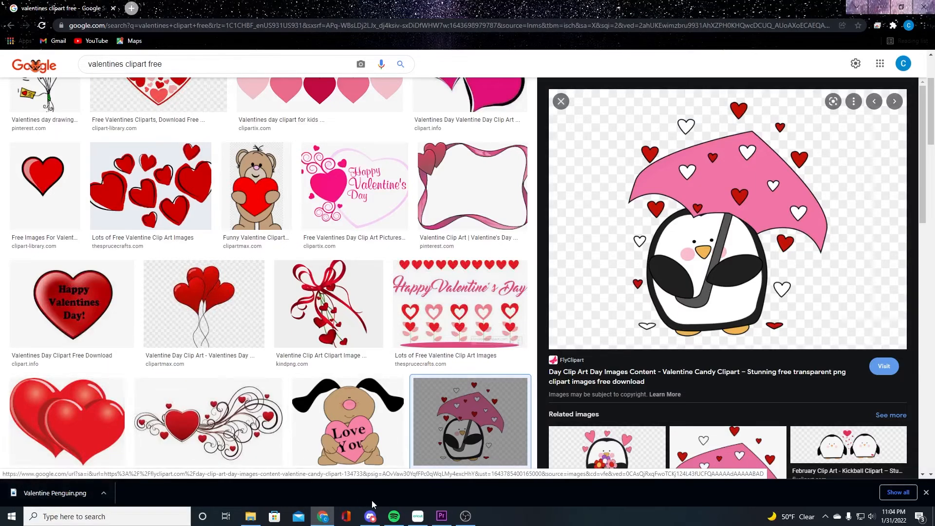
Switch back to Cricut Design Space and open the Upload panel
{"action": "mouse_move", "coordinate": [417, 519]}
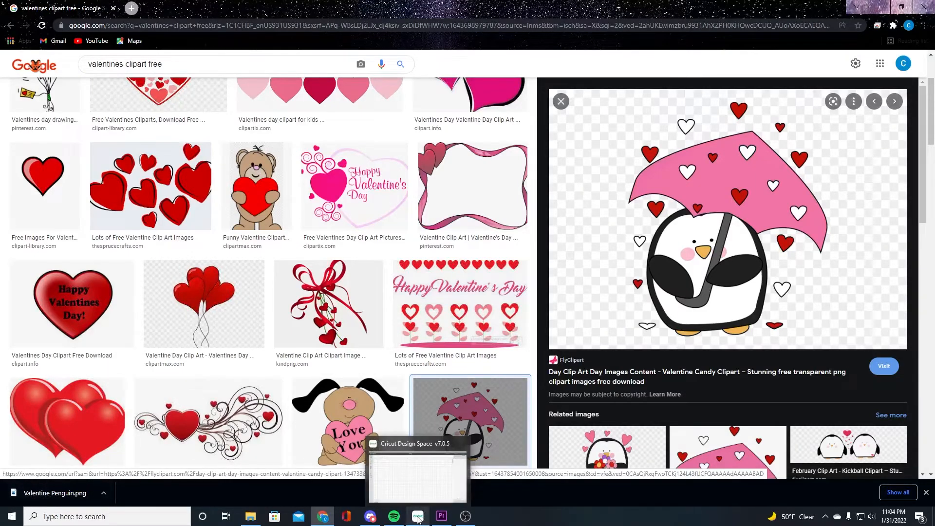
{"action": "left_click", "coordinate": [419, 518]}
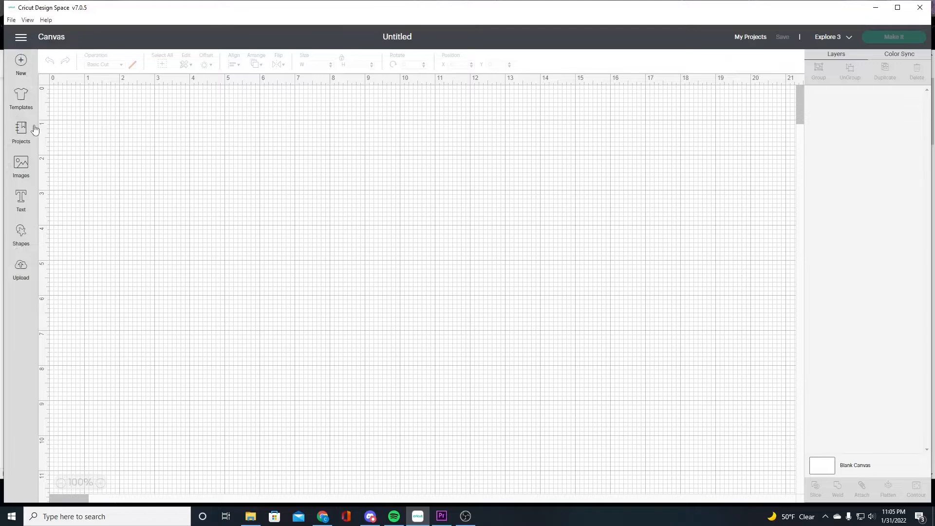
{"action": "left_click", "coordinate": [20, 276]}
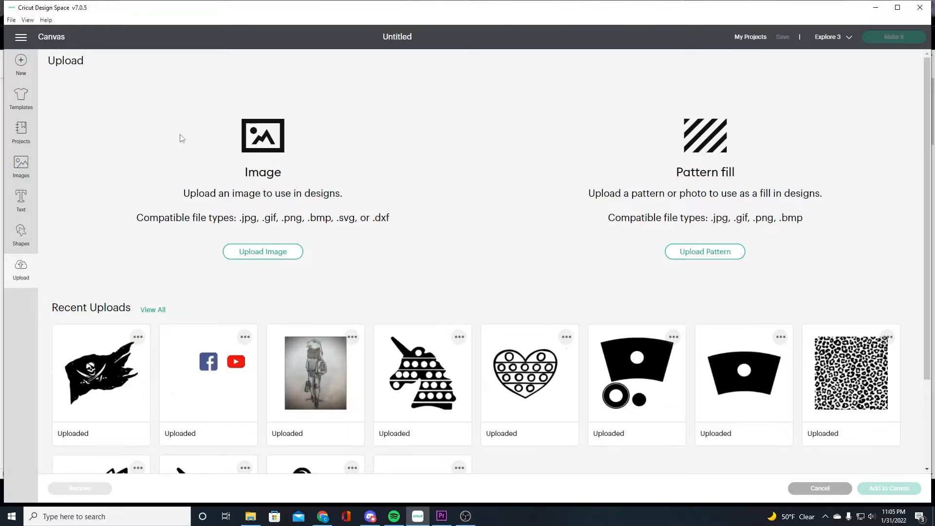
Upload the Valentine Penguin image from the Cricut Projects folder as a Simple image type
{"action": "left_click_drag", "start_coordinate": [142, 223], "coordinate": [246, 222]}
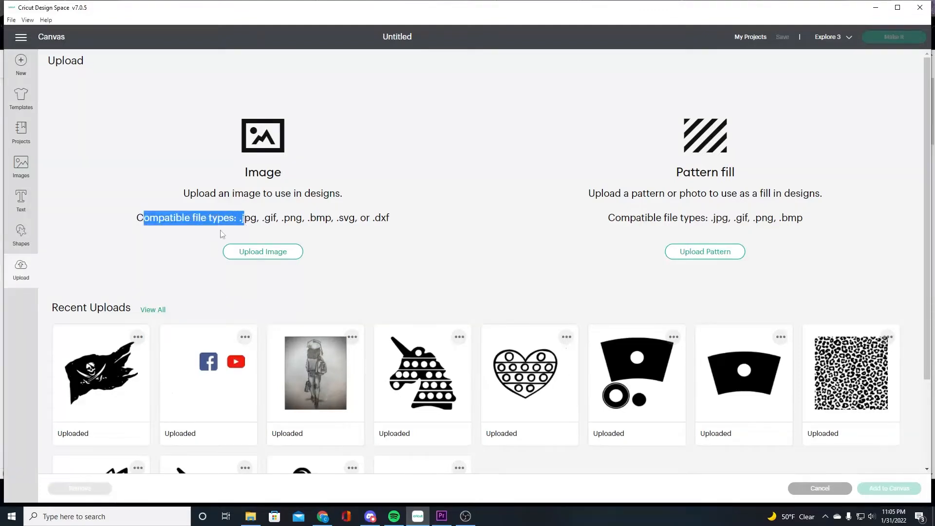
{"action": "left_click", "coordinate": [237, 219]}
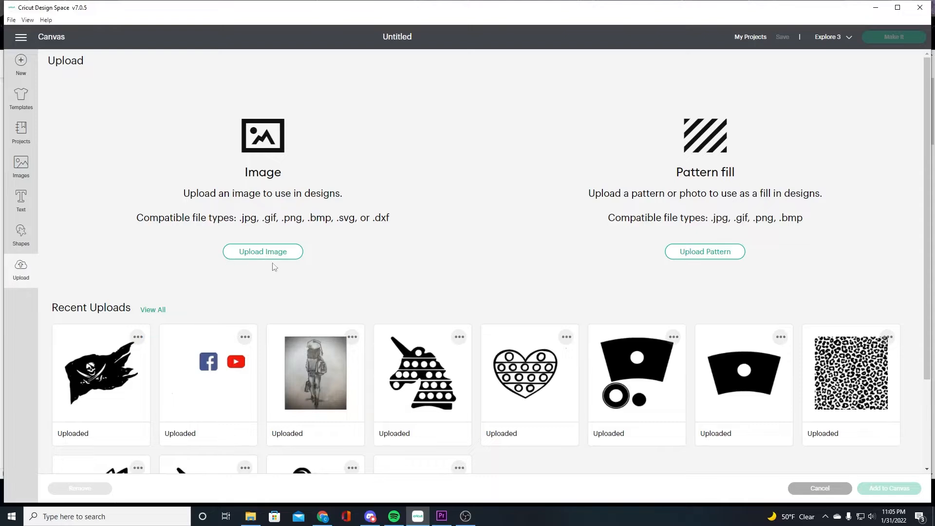
{"action": "left_click", "coordinate": [256, 257]}
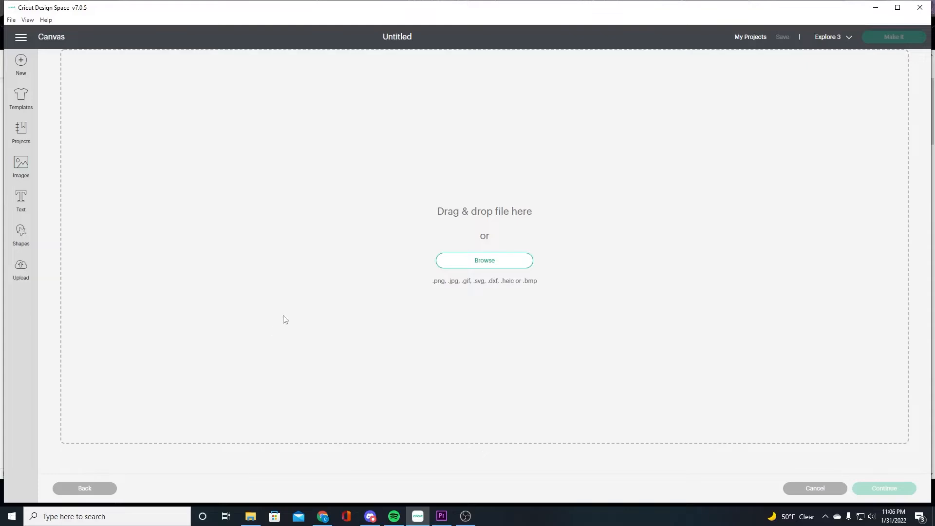
{"action": "left_click", "coordinate": [490, 267]}
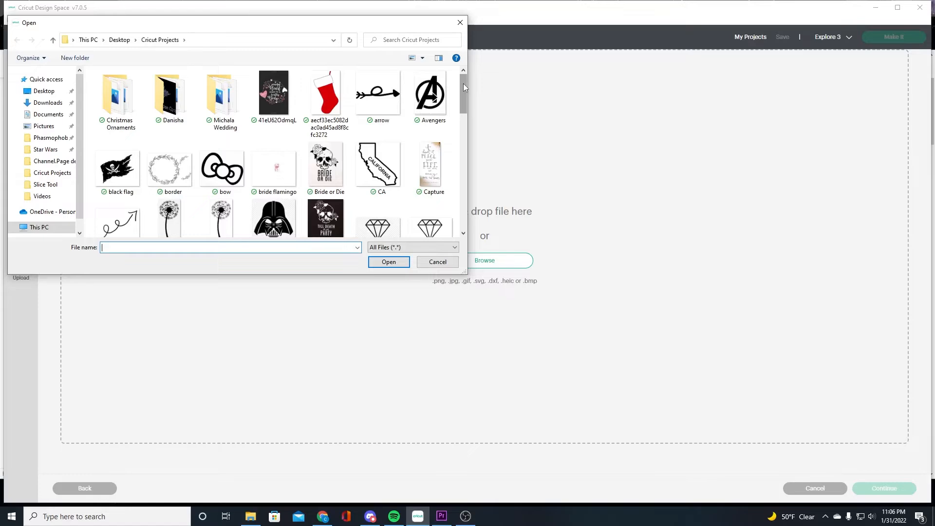
{"action": "left_click_drag", "start_coordinate": [463, 83], "coordinate": [460, 210]}
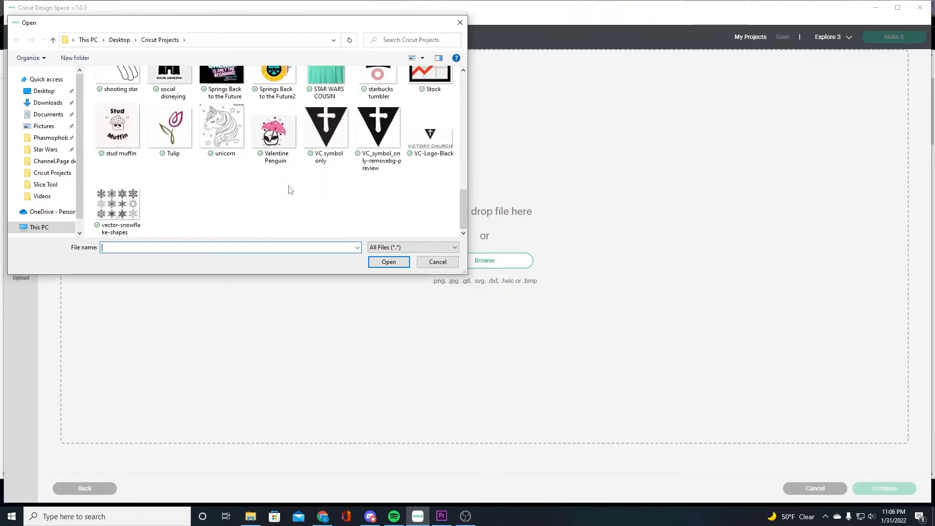
{"action": "left_click", "coordinate": [269, 136]}
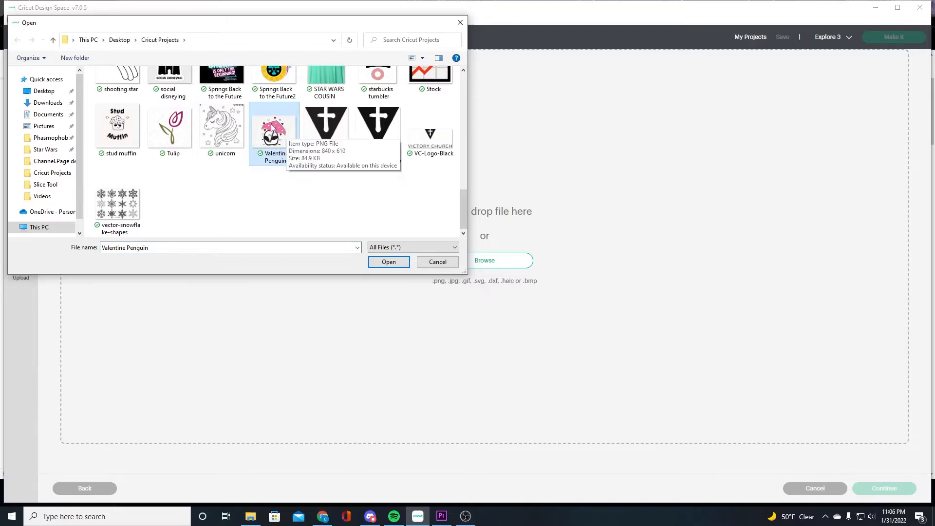
{"action": "left_click", "coordinate": [389, 262]}
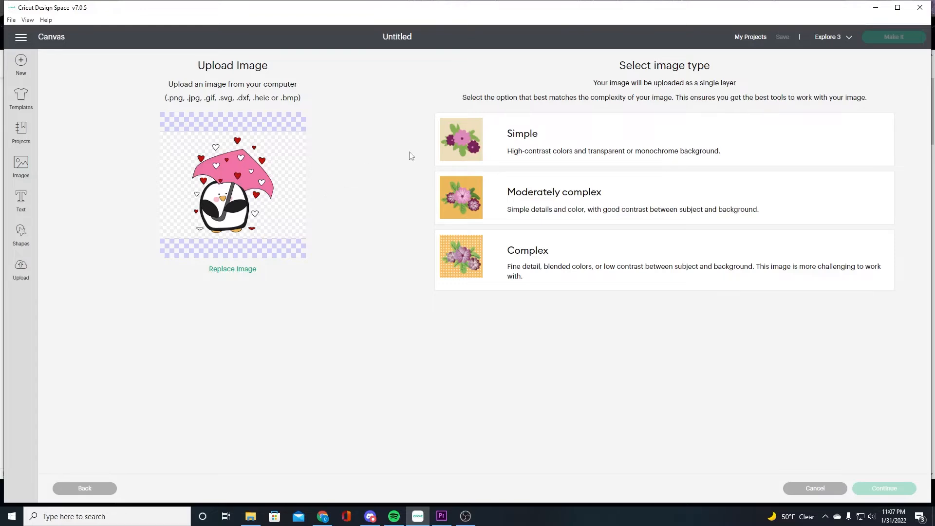
{"action": "left_click", "coordinate": [466, 140]}
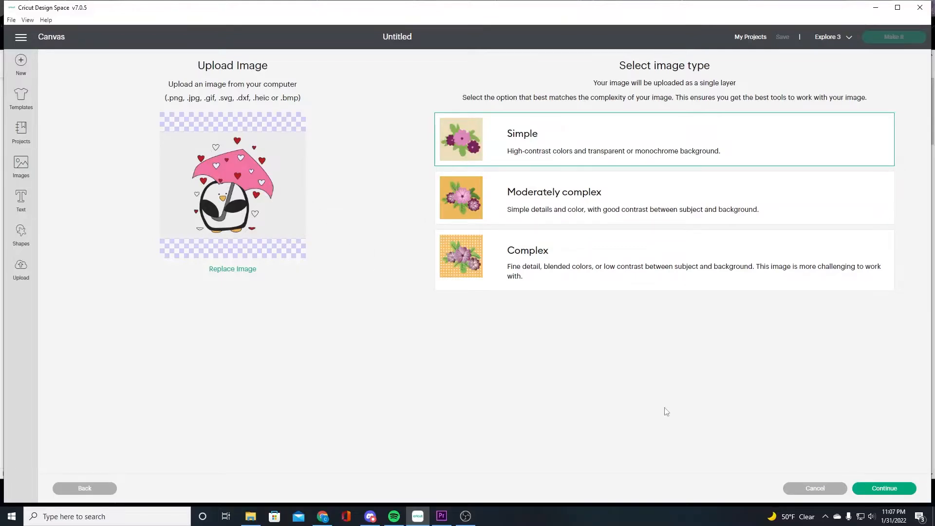
{"action": "left_click", "coordinate": [878, 494]}
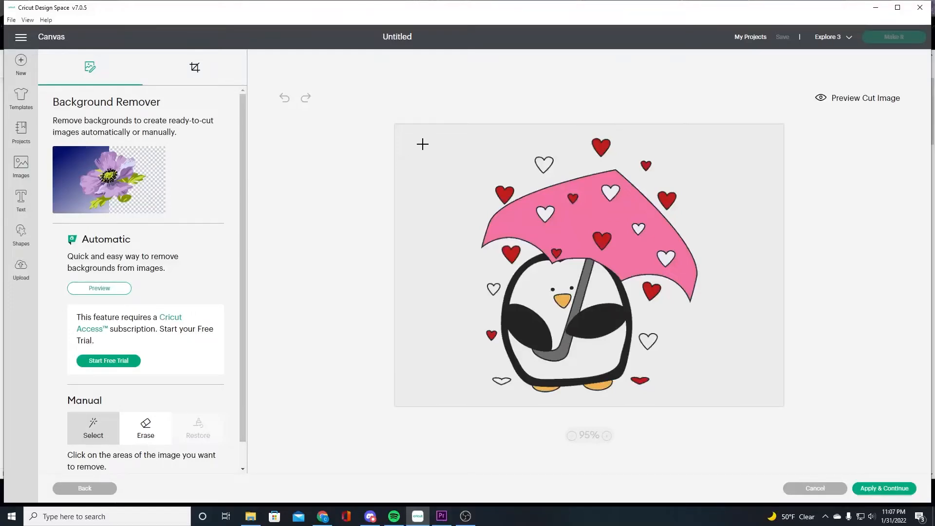
Remove the white background and the enclosed white areas inside the hearts and around the penguin with Select
{"action": "left_click", "coordinate": [423, 144]}
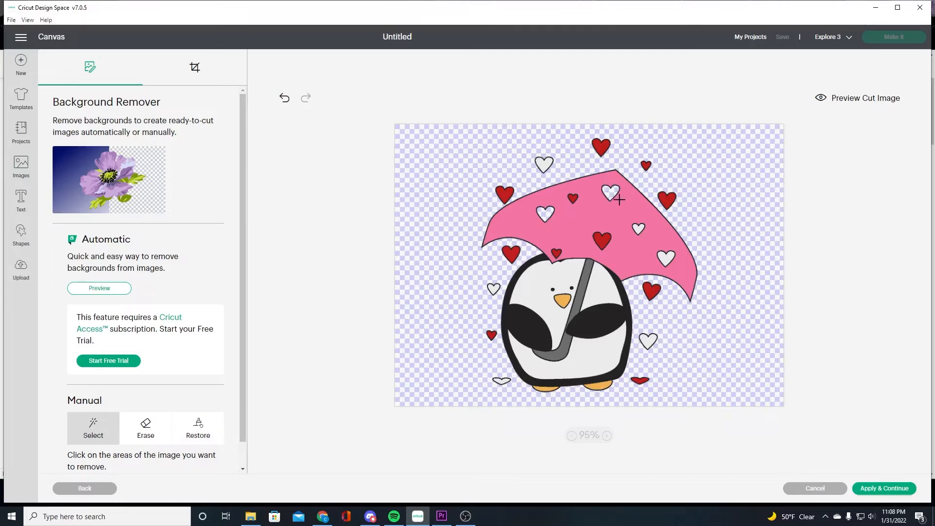
{"action": "left_click", "coordinate": [573, 198]}
{"action": "left_click", "coordinate": [556, 254]}
{"action": "left_click", "coordinate": [602, 240]}
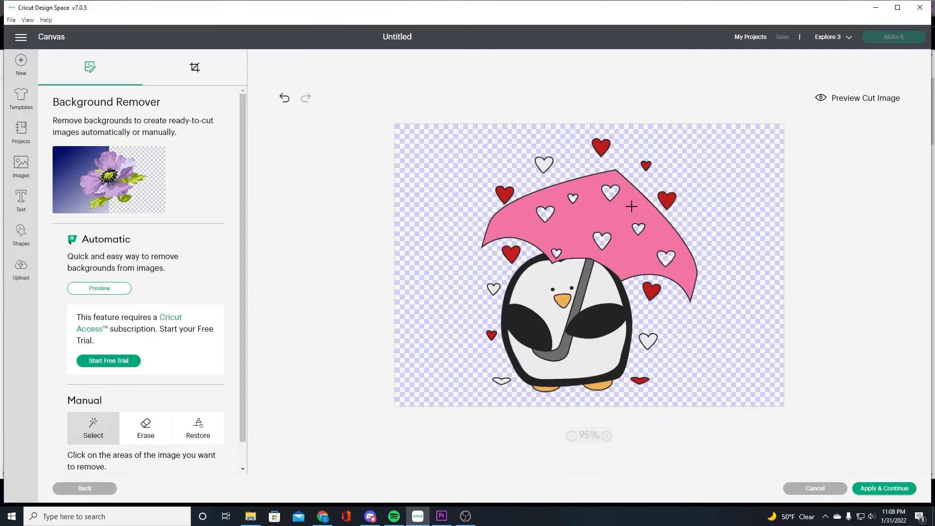
{"action": "left_click", "coordinate": [544, 278]}
{"action": "left_click", "coordinate": [598, 288]}
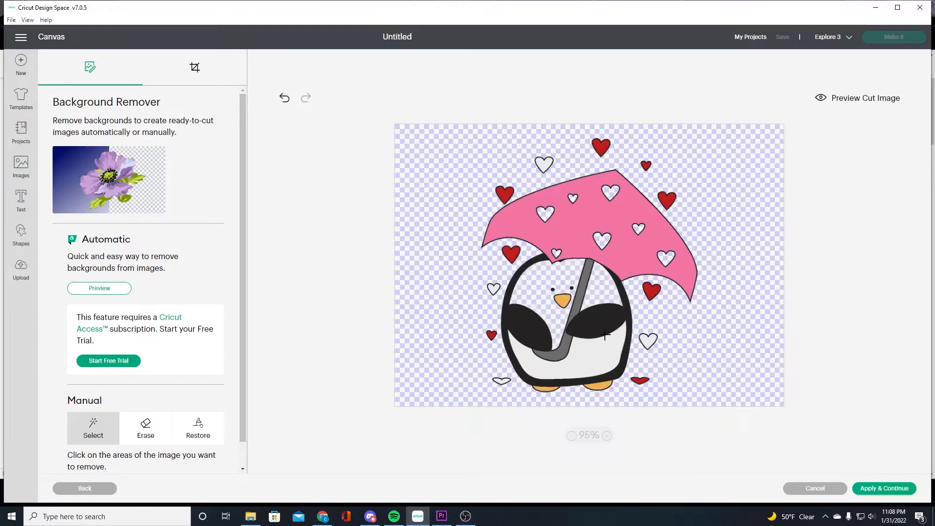
{"action": "left_click", "coordinate": [602, 354]}
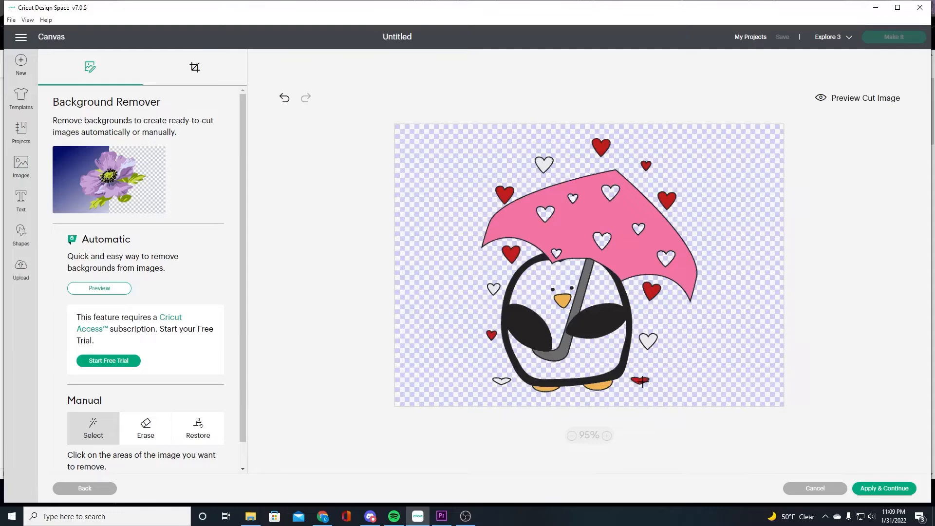
Erase the leftover area beside the small red heart near the penguin's feet with the Erase brush
{"action": "left_click", "coordinate": [142, 432]}
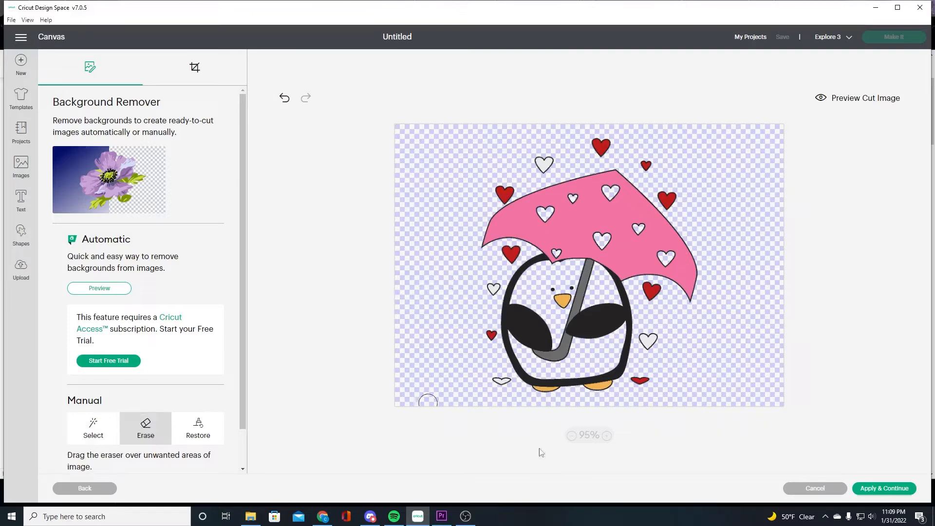
{"action": "left_click_drag", "start_coordinate": [652, 381], "coordinate": [637, 382]}
Try removing the umbrella's pink fill with Select, then undo that removal
{"action": "left_click", "coordinate": [95, 424]}
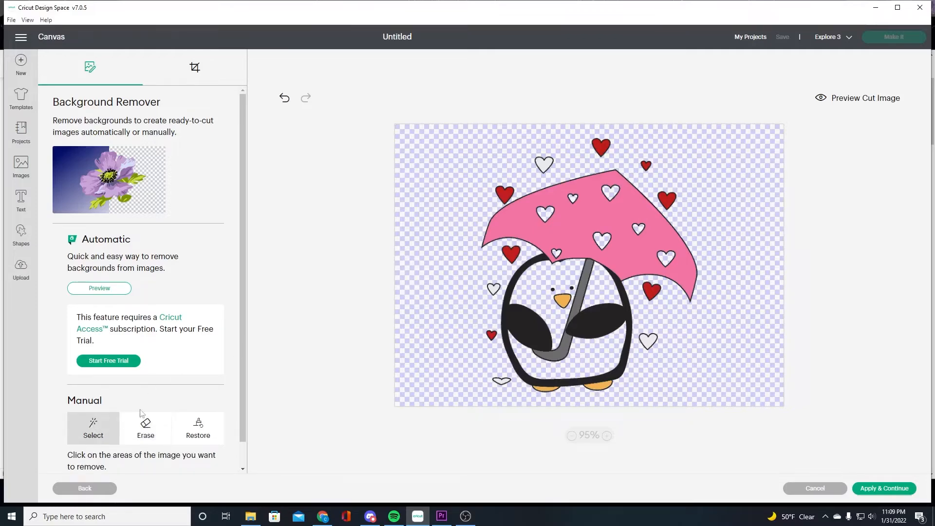
{"action": "left_click", "coordinate": [570, 242]}
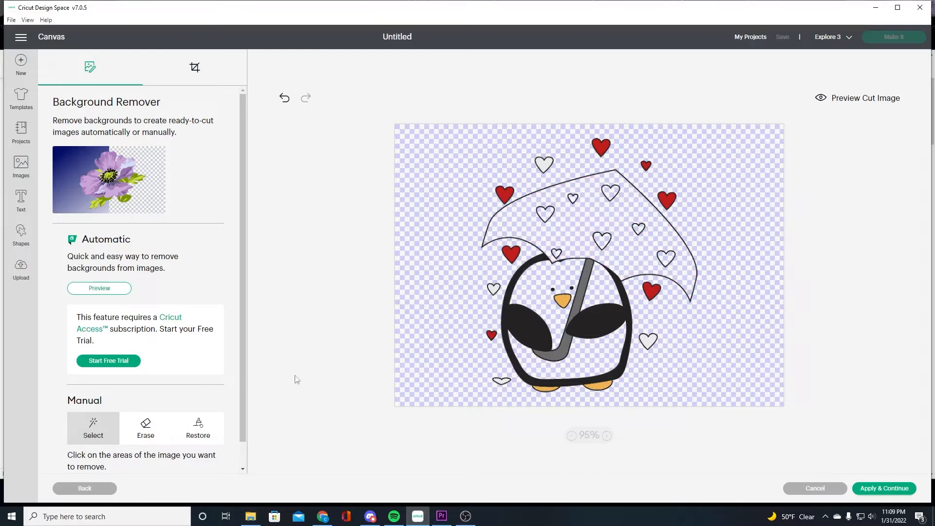
{"action": "left_click", "coordinate": [285, 99]}
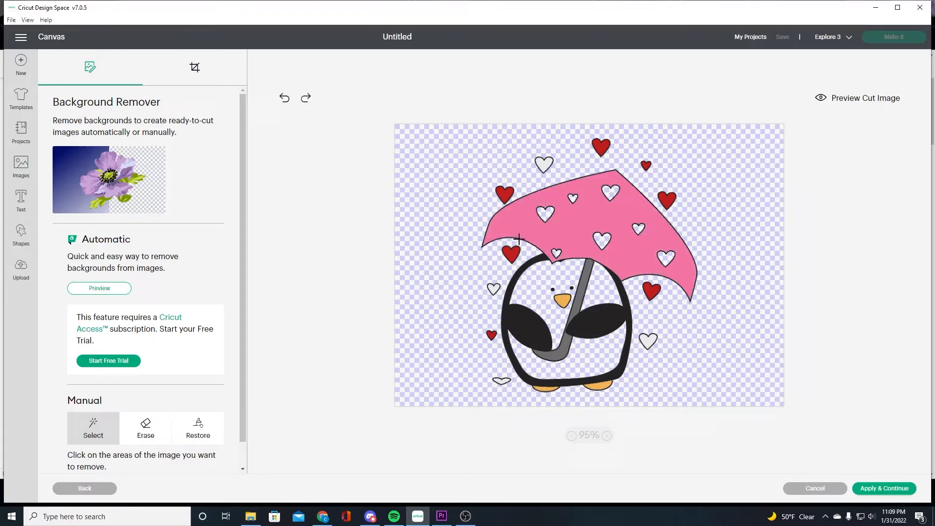
Restore the area around the small red heart near the penguin's feet with the Restore brush
{"action": "left_click", "coordinate": [199, 433]}
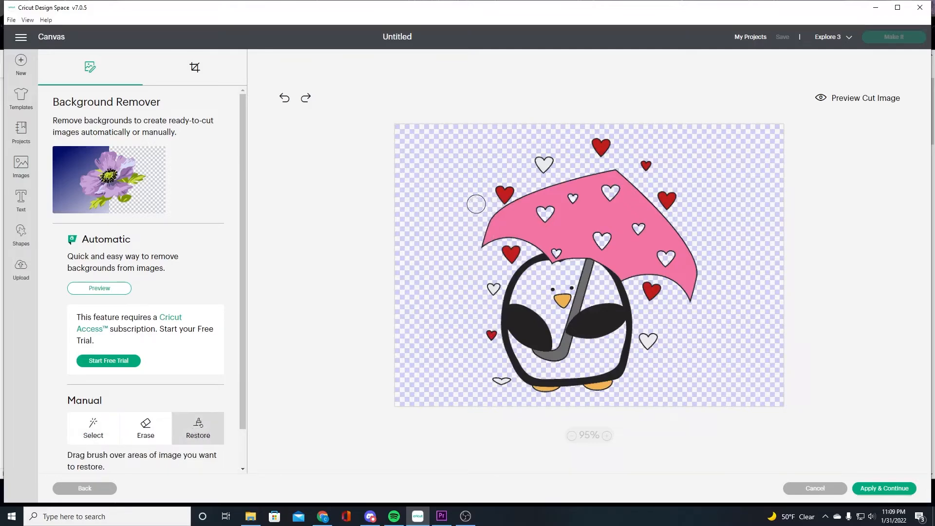
{"action": "left_click_drag", "start_coordinate": [539, 223], "coordinate": [544, 213]}
{"action": "mouse_move", "coordinate": [647, 373]}
{"action": "left_mouse_down"}
{"action": "mouse_move", "coordinate": [650, 395]}
{"action": "mouse_move", "coordinate": [684, 391]}
{"action": "mouse_move", "coordinate": [680, 372]}
{"action": "mouse_move", "coordinate": [650, 373]}
{"action": "mouse_move", "coordinate": [631, 376]}
{"action": "mouse_move", "coordinate": [655, 379]}
{"action": "mouse_move", "coordinate": [629, 386]}
{"action": "mouse_move", "coordinate": [646, 380]}
{"action": "mouse_move", "coordinate": [637, 382]}
{"action": "mouse_move", "coordinate": [668, 391]}
{"action": "mouse_move", "coordinate": [634, 393]}
{"action": "left_mouse_up"}
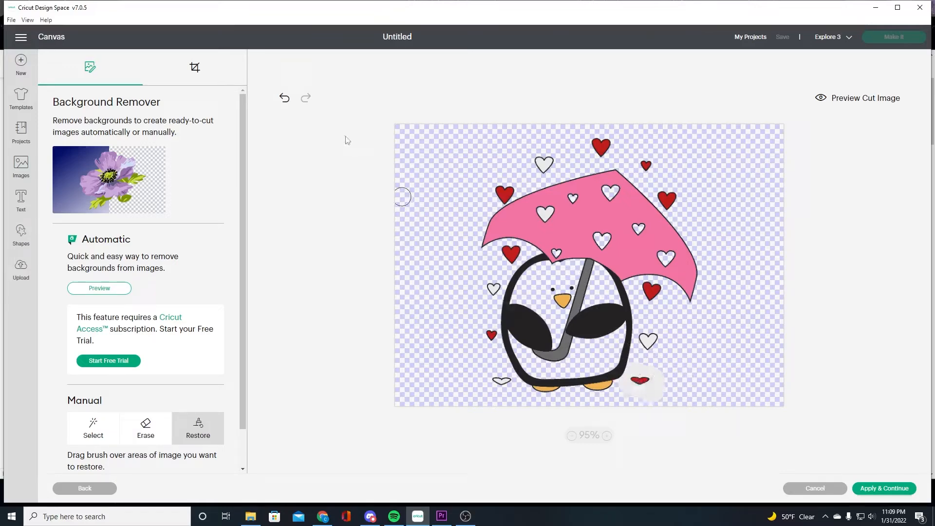
Remove the small red heart and its leftover white area near the penguin's feet with Erase and Select
{"action": "left_click", "coordinate": [147, 436]}
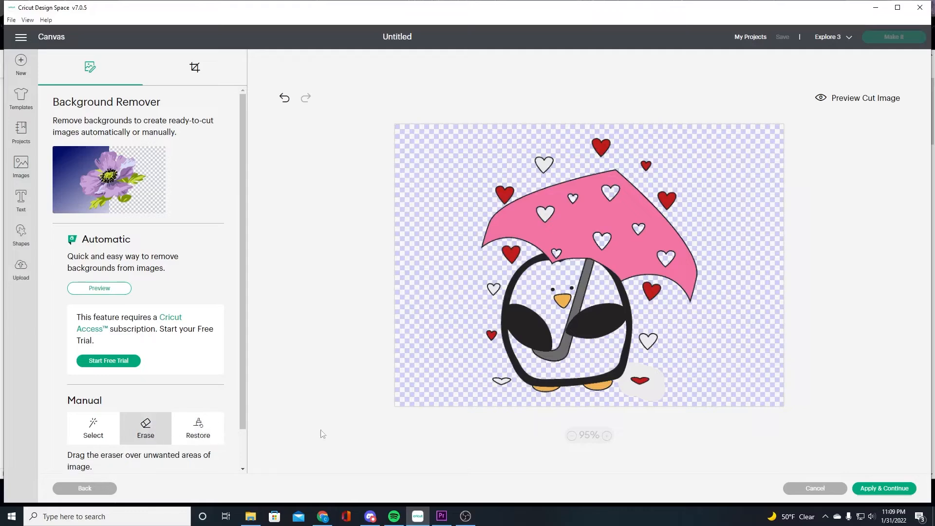
{"action": "mouse_move", "coordinate": [643, 390]}
{"action": "left_mouse_down"}
{"action": "mouse_move", "coordinate": [660, 380]}
{"action": "mouse_move", "coordinate": [644, 400]}
{"action": "mouse_move", "coordinate": [641, 371]}
{"action": "mouse_move", "coordinate": [647, 375]}
{"action": "left_mouse_up"}
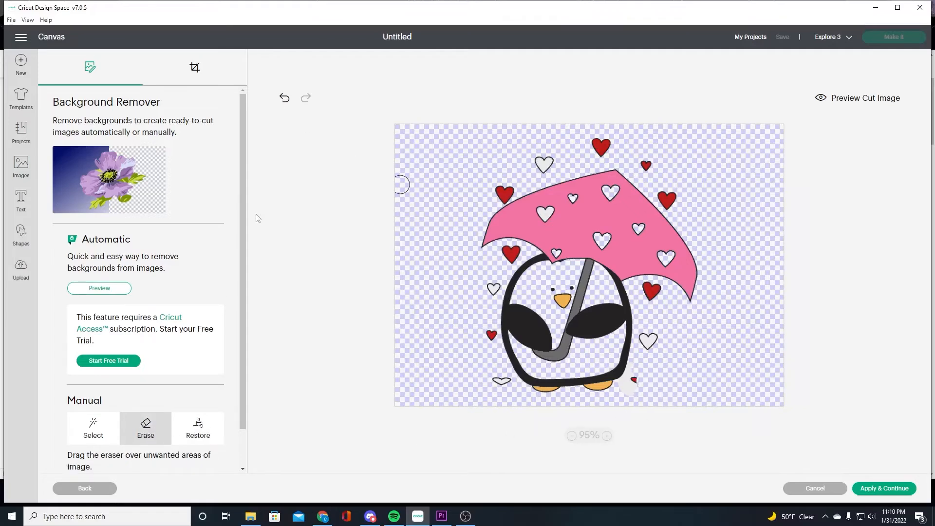
{"action": "left_click", "coordinate": [91, 438]}
{"action": "left_click", "coordinate": [628, 382]}
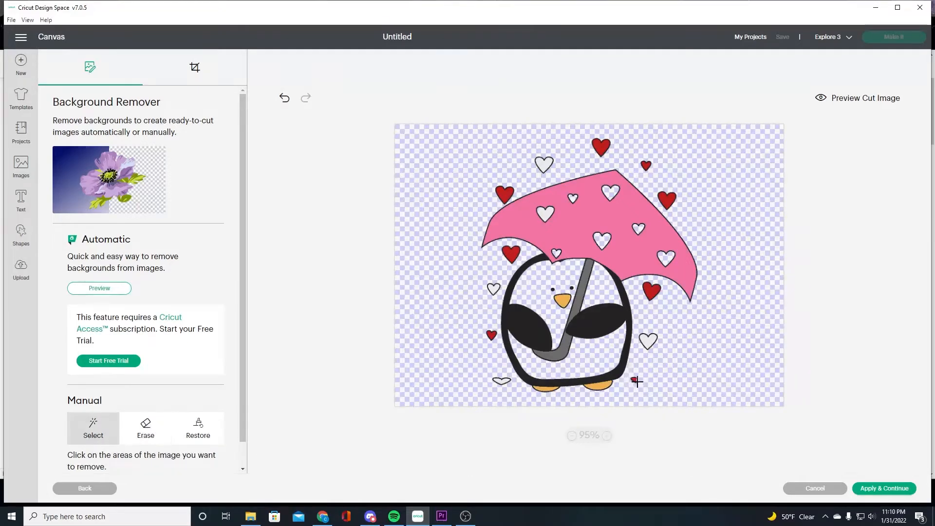
{"action": "left_click", "coordinate": [145, 429]}
{"action": "left_click_drag", "start_coordinate": [634, 384], "coordinate": [639, 387]}
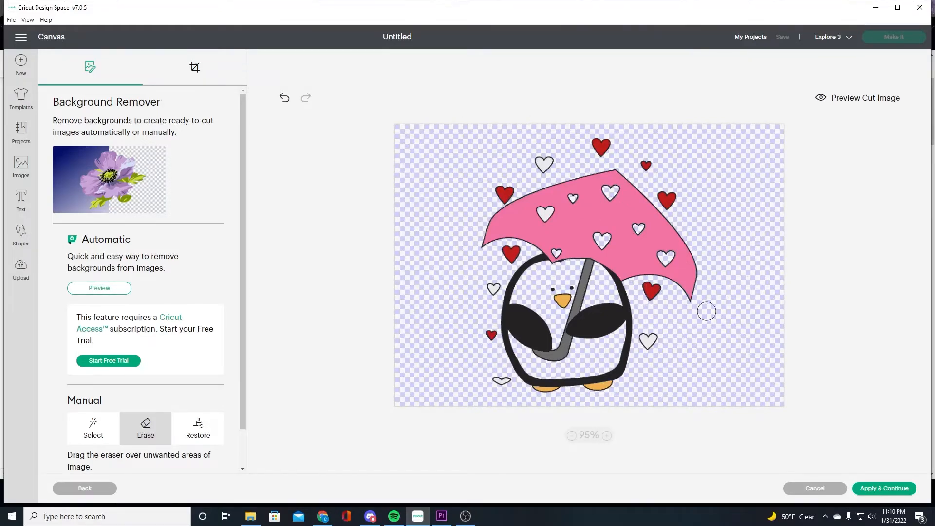
Toggle the cut image preview to check the cleaned-up outline
{"action": "left_click", "coordinate": [857, 103]}
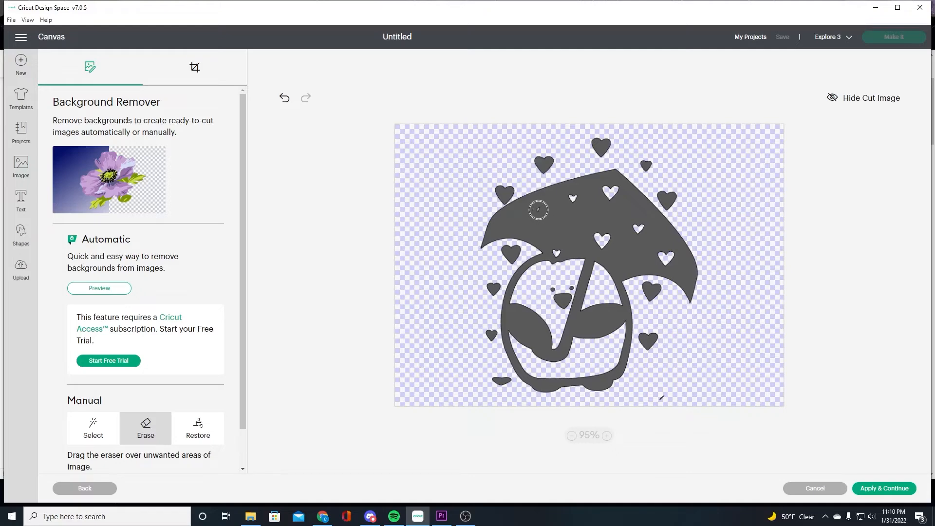
{"action": "left_click", "coordinate": [855, 100]}
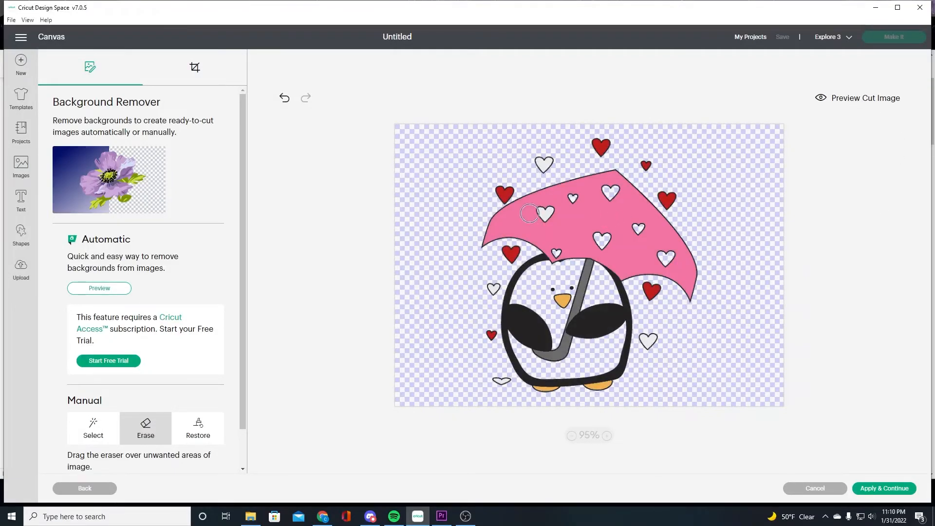
{"action": "left_click", "coordinate": [93, 435]}
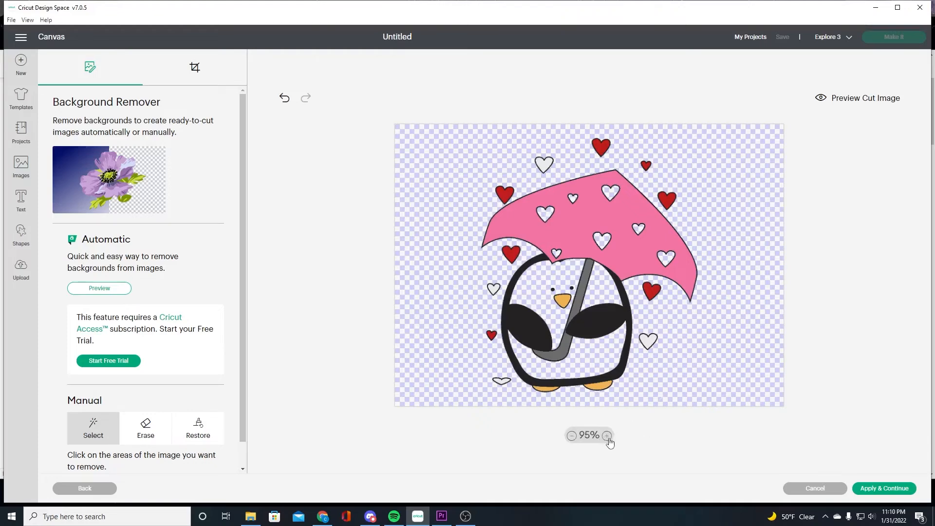
{"action": "left_click", "coordinate": [146, 428]}
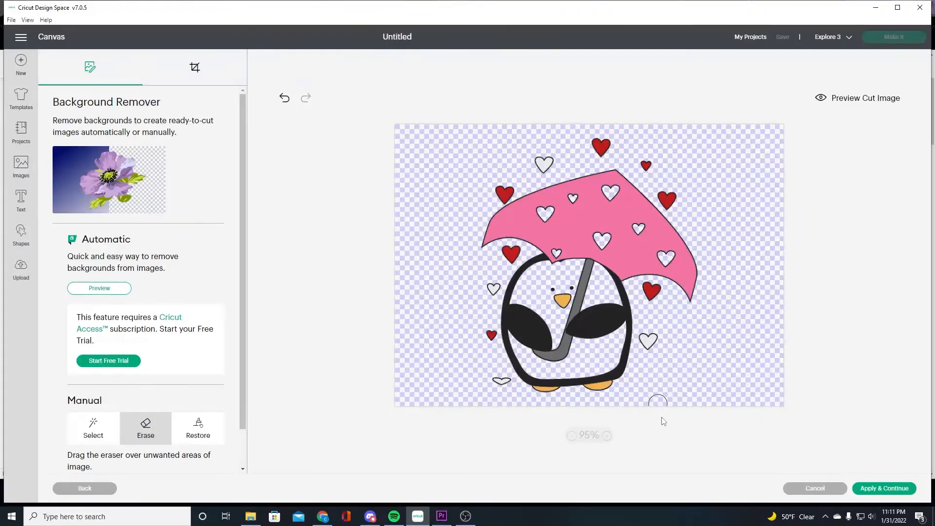
{"action": "left_click", "coordinate": [848, 101]}
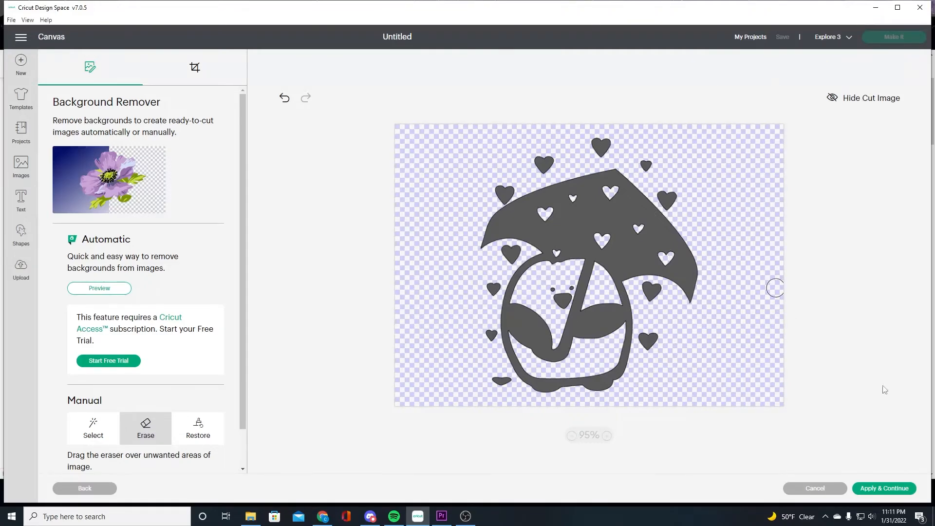
Apply the background removal and upload the Valentine Penguin as a Cut Image
{"action": "left_click", "coordinate": [879, 490]}
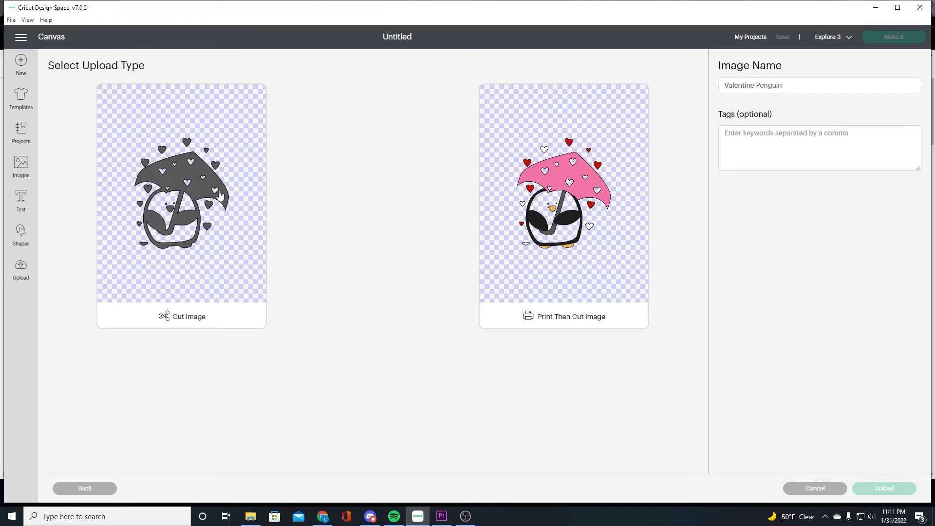
{"action": "left_click", "coordinate": [163, 252]}
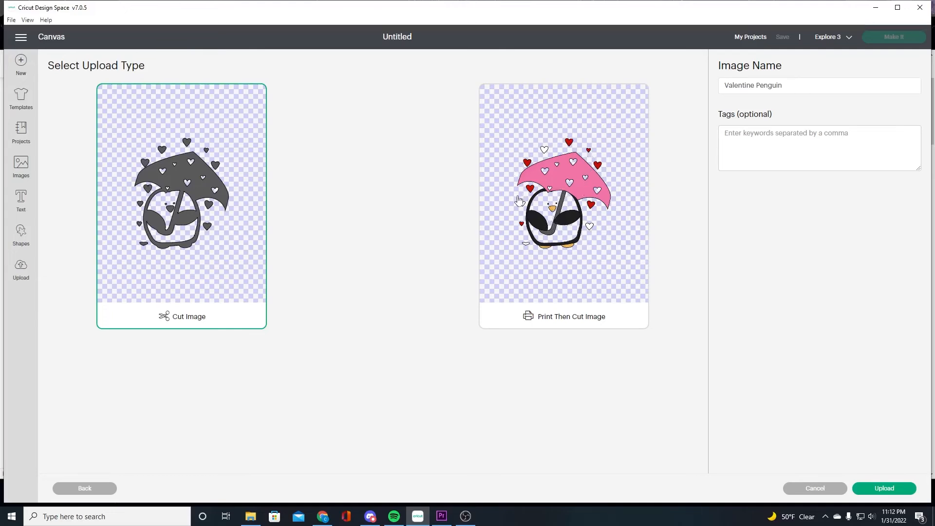
{"action": "left_click", "coordinate": [570, 264]}
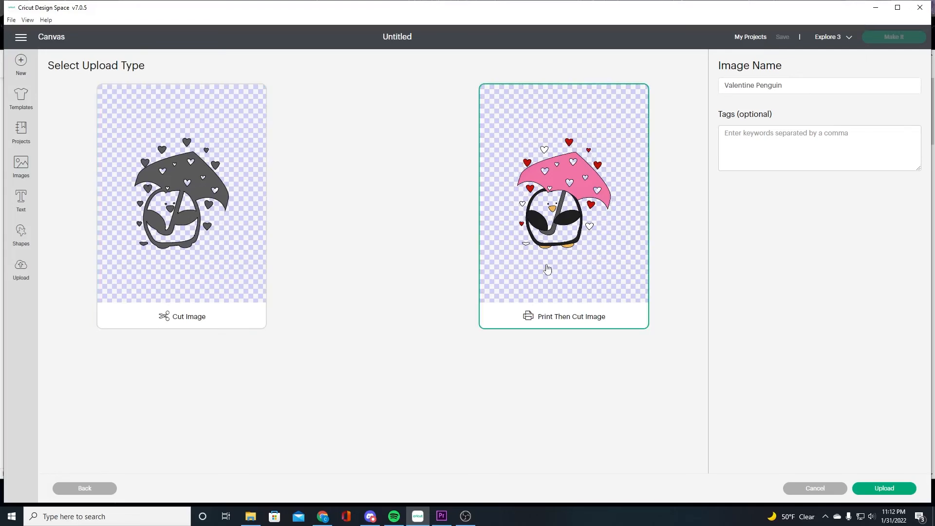
{"action": "left_click", "coordinate": [190, 244]}
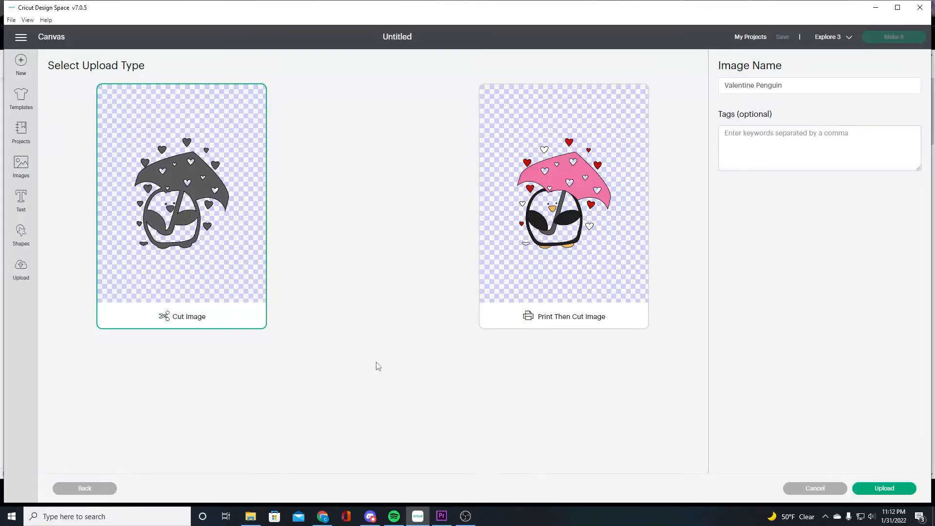
{"action": "left_click", "coordinate": [877, 492]}
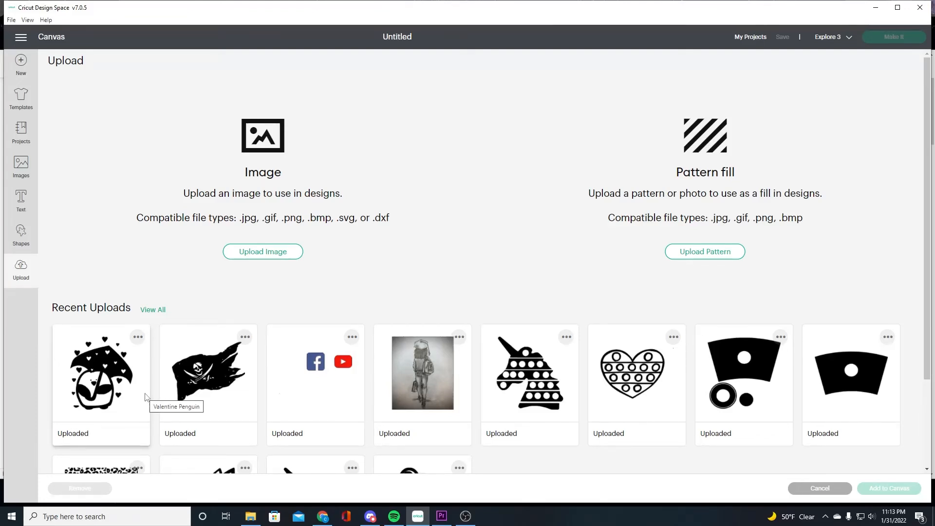
Add the Valentine Penguin upload to the canvas and move it toward the top-left corner
{"action": "left_click", "coordinate": [92, 383]}
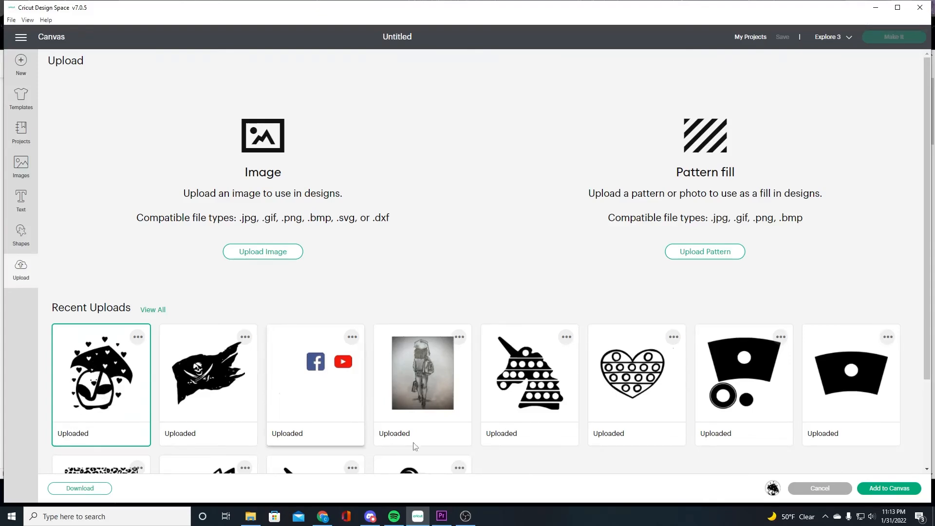
{"action": "left_click", "coordinate": [885, 490]}
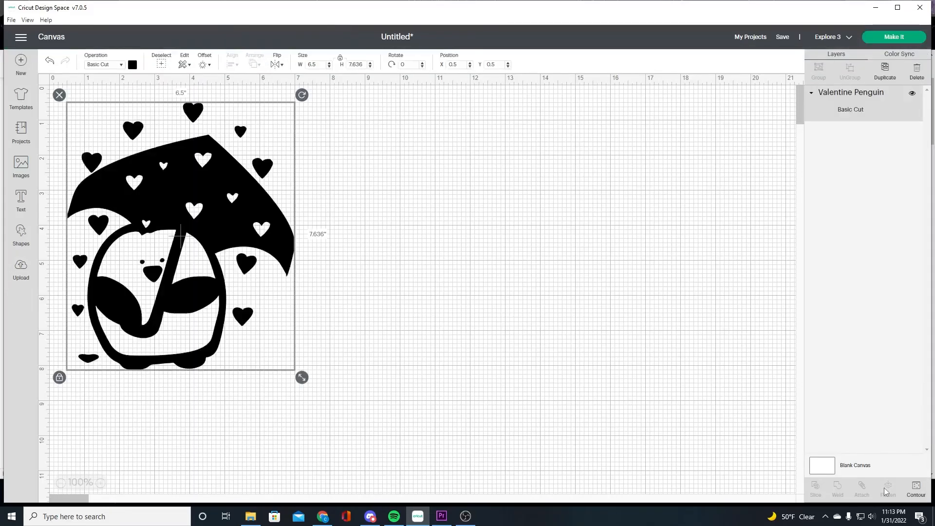
{"action": "left_click_drag", "start_coordinate": [192, 314], "coordinate": [180, 298]}
{"action": "left_click_drag", "start_coordinate": [291, 362], "coordinate": [296, 366]}
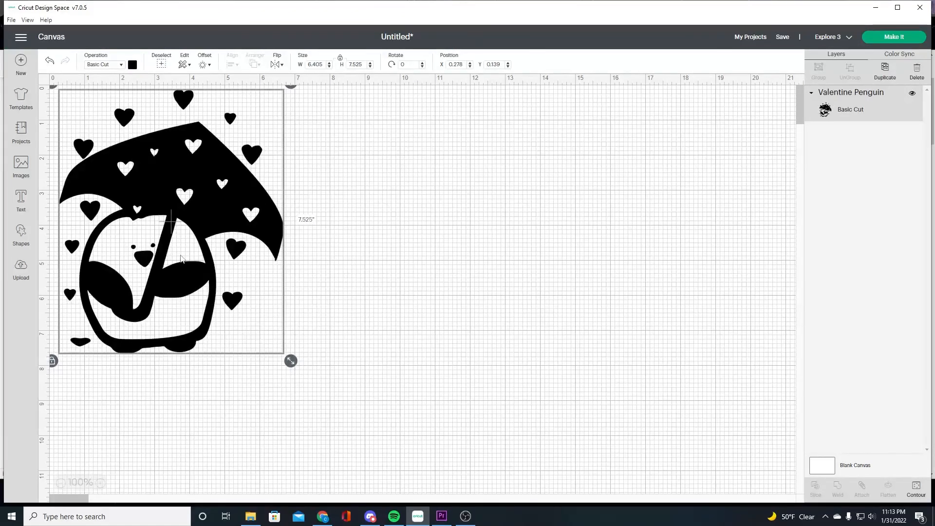
Resize the penguin to about 4.225 in by 4.963 in and reposition it near the canvas's top-left corner
{"action": "left_click_drag", "start_coordinate": [291, 361], "coordinate": [214, 262]}
{"action": "left_click", "coordinate": [338, 251]}
{"action": "left_click_drag", "start_coordinate": [166, 182], "coordinate": [233, 188]}
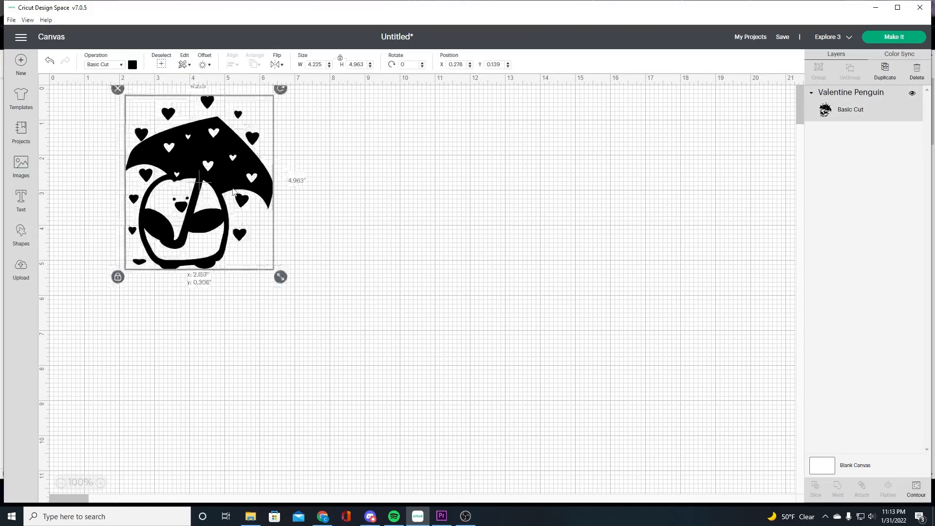
{"action": "left_click", "coordinate": [341, 251]}
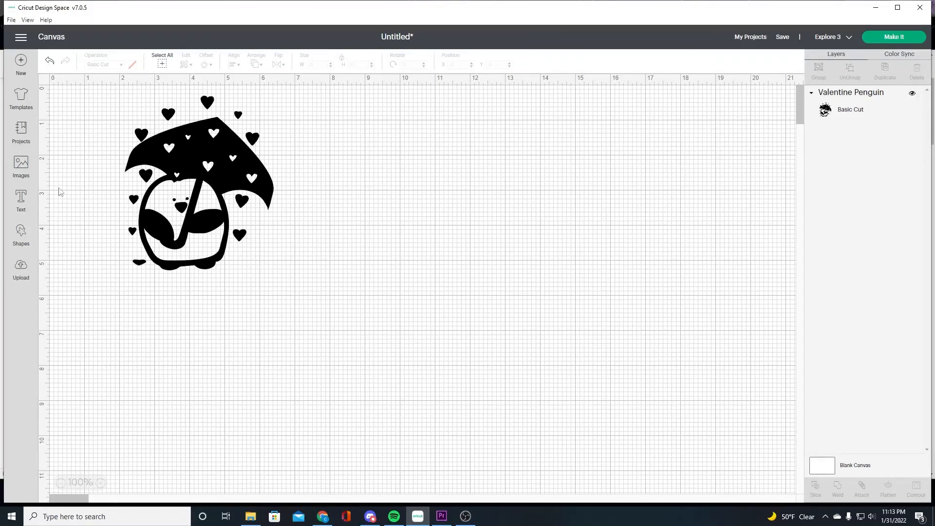
{"action": "left_click", "coordinate": [204, 169]}
{"action": "left_click_drag", "start_coordinate": [223, 156], "coordinate": [174, 160]}
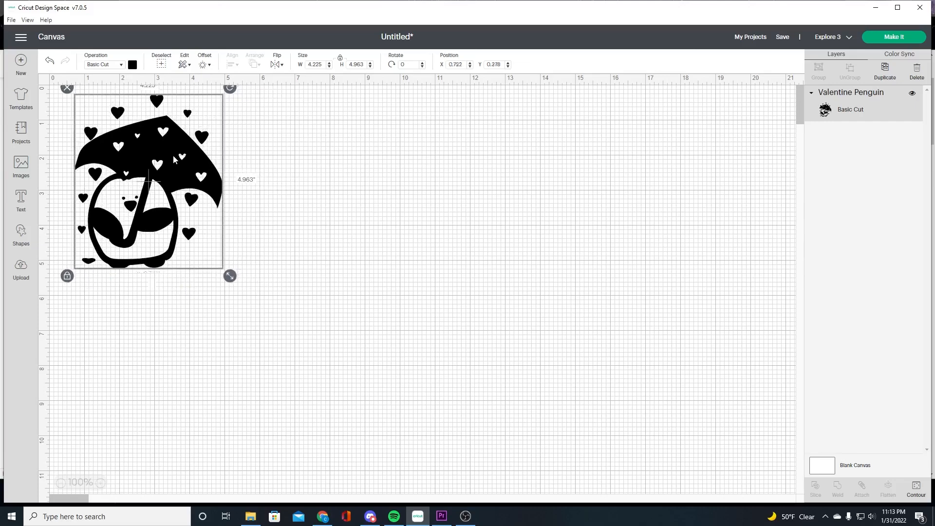